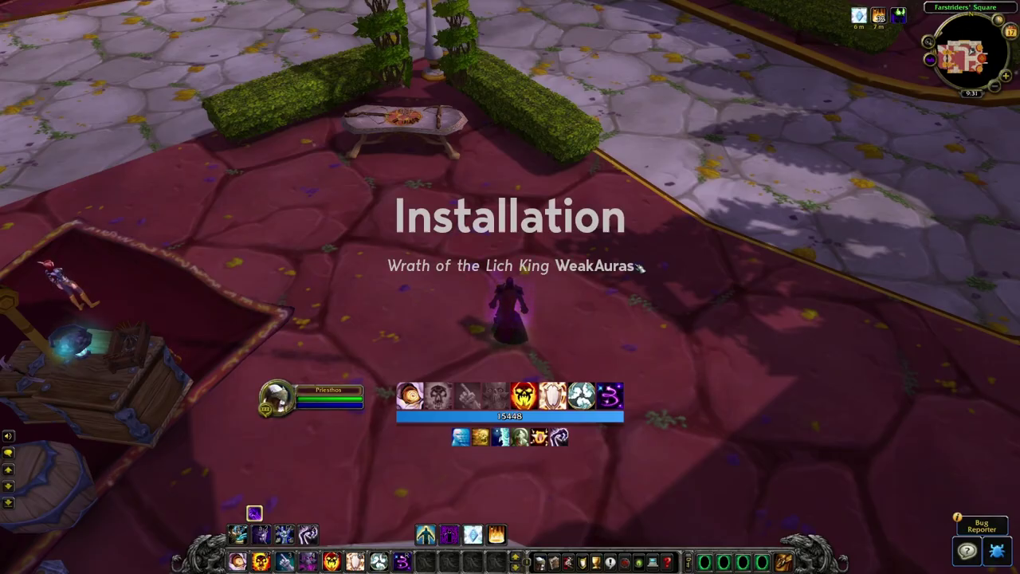
# Open WeakAuras with /wa, delete the Luxthos - Priest group with its 61 auras, and close it.
pyautogui.write('/wa')
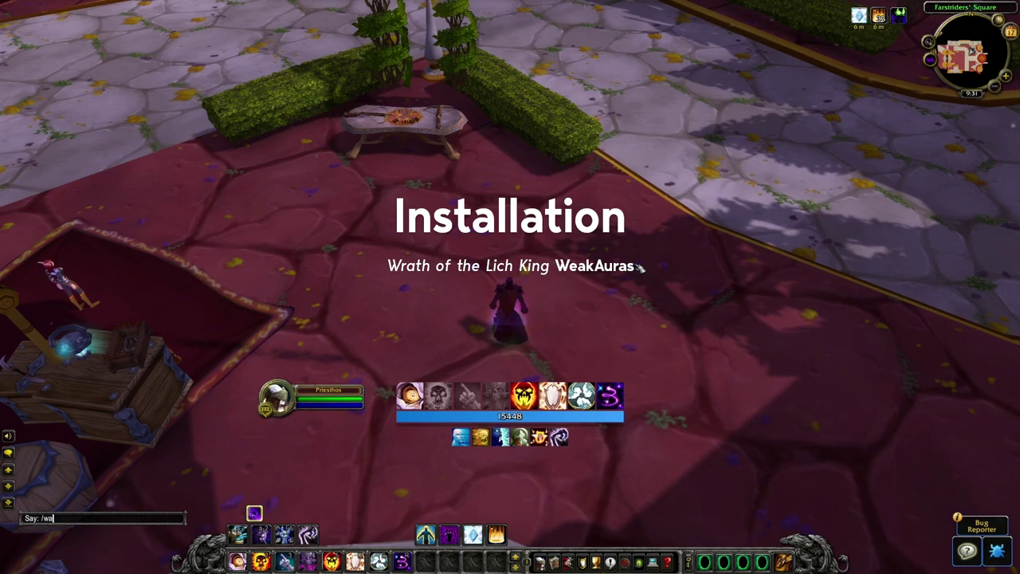
pyautogui.press('Return')
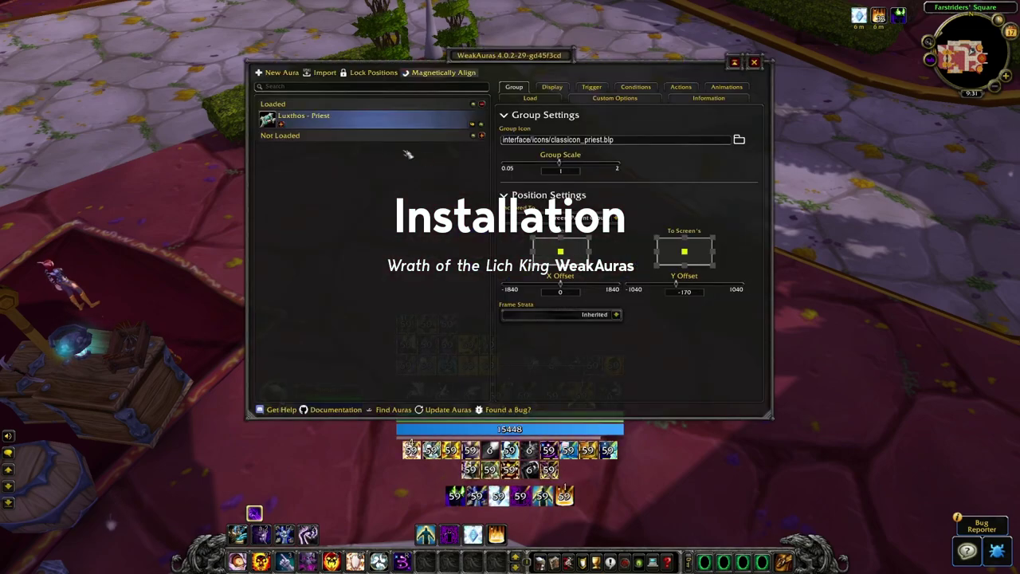
pyautogui.rightClick(287, 119)
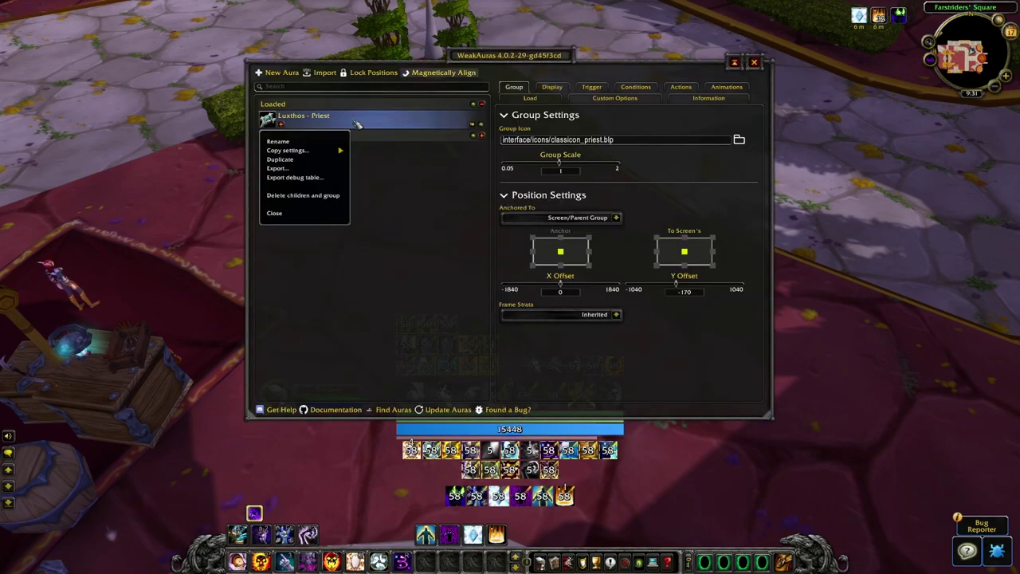
pyautogui.click(331, 196)
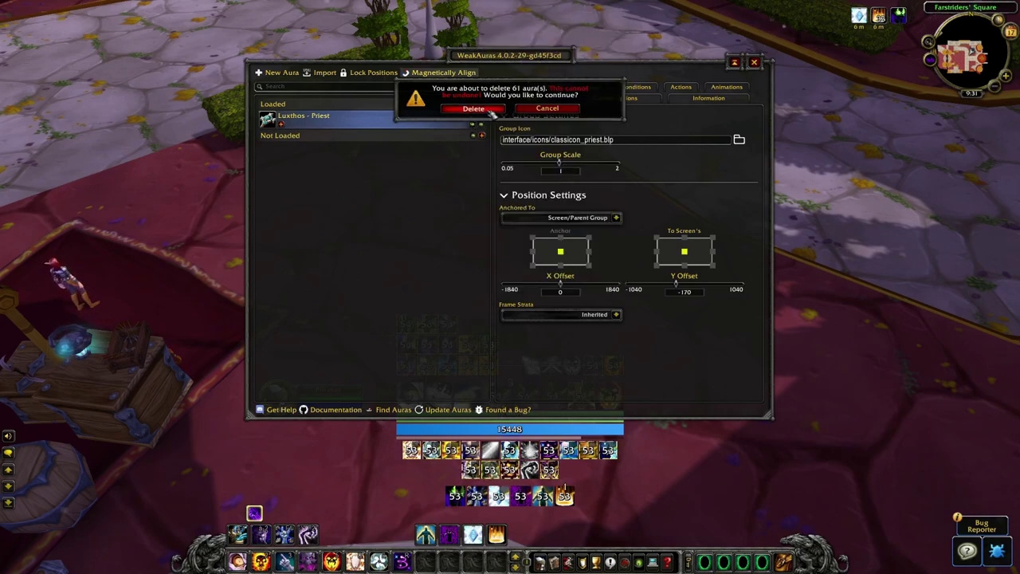
pyautogui.click(488, 109)
pyautogui.click(754, 63)
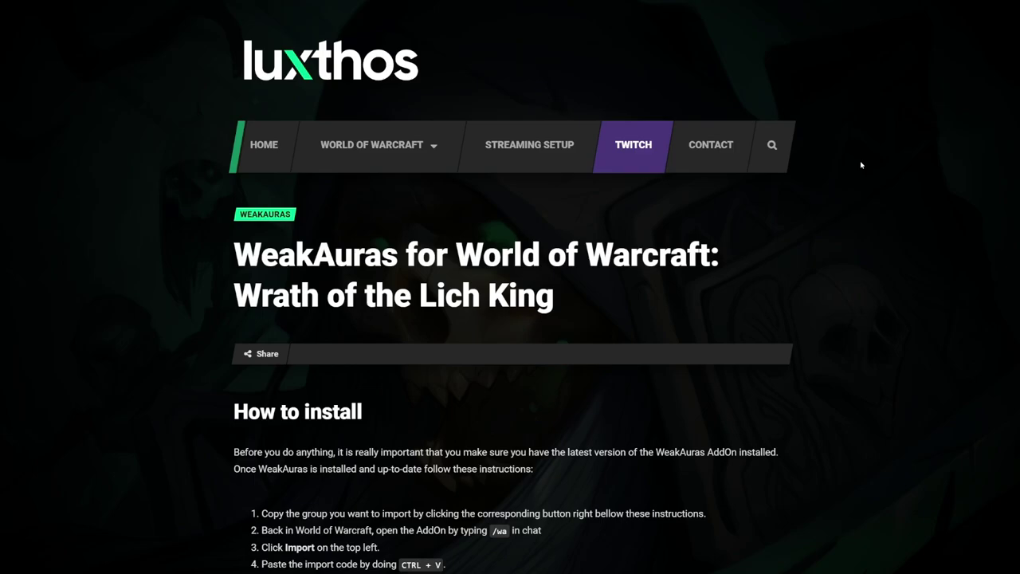
# Scroll the Luxthos WotLK page down to the install steps and the Click to copy box.
pyautogui.scroll(-3, 861, 165)
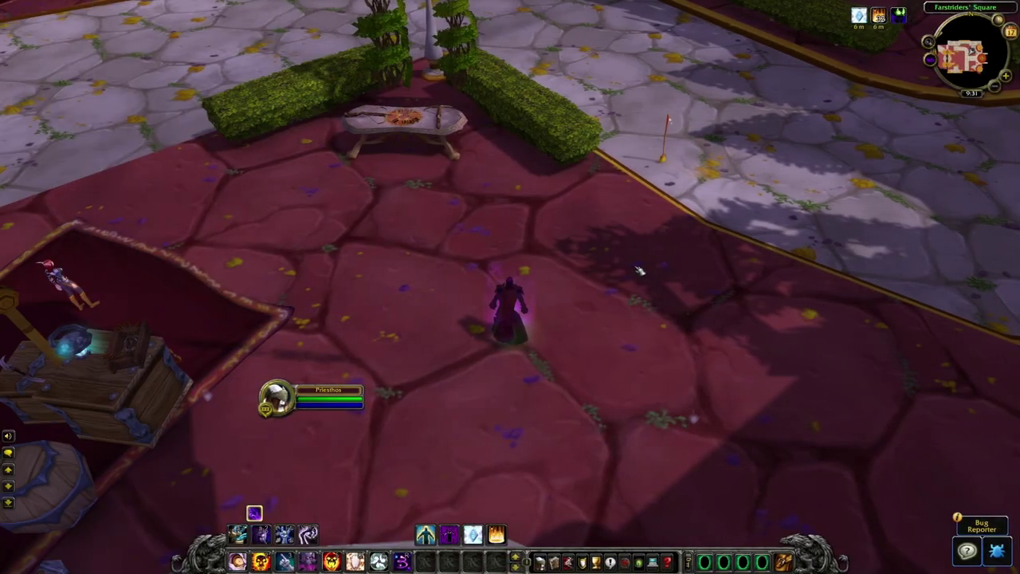
# Paste the Luxthos code into WeakAuras Import and import the Luxthos - Priest group, checking its auras.
pyautogui.press('Return')
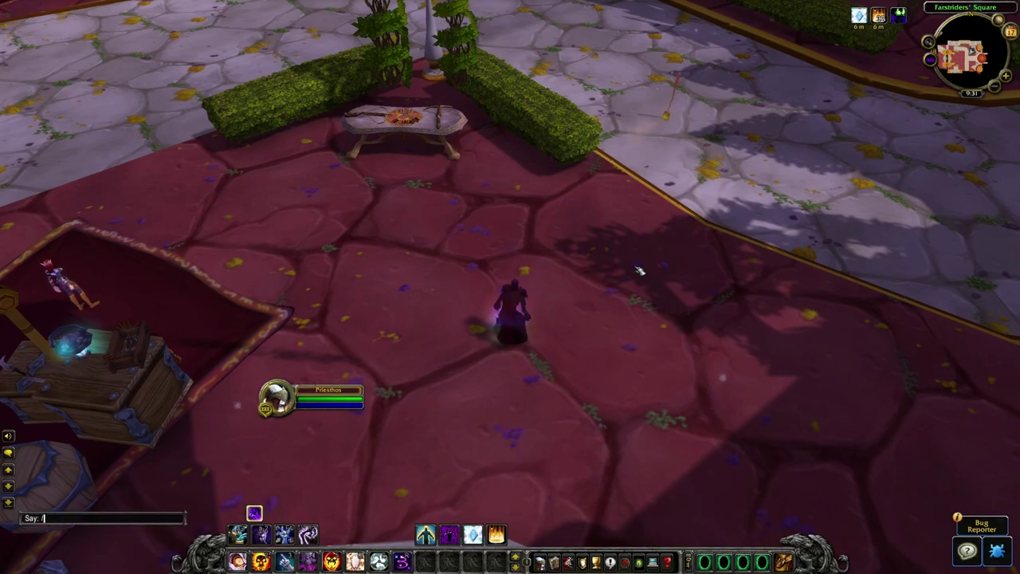
pyautogui.write('/wa')
pyautogui.press('Return')
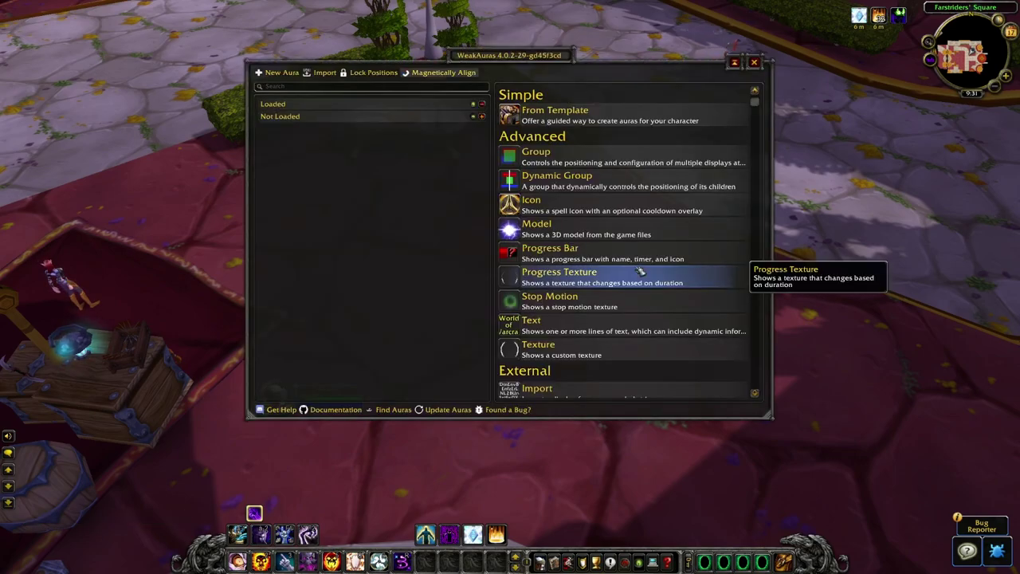
pyautogui.scroll(-1, 642, 268)
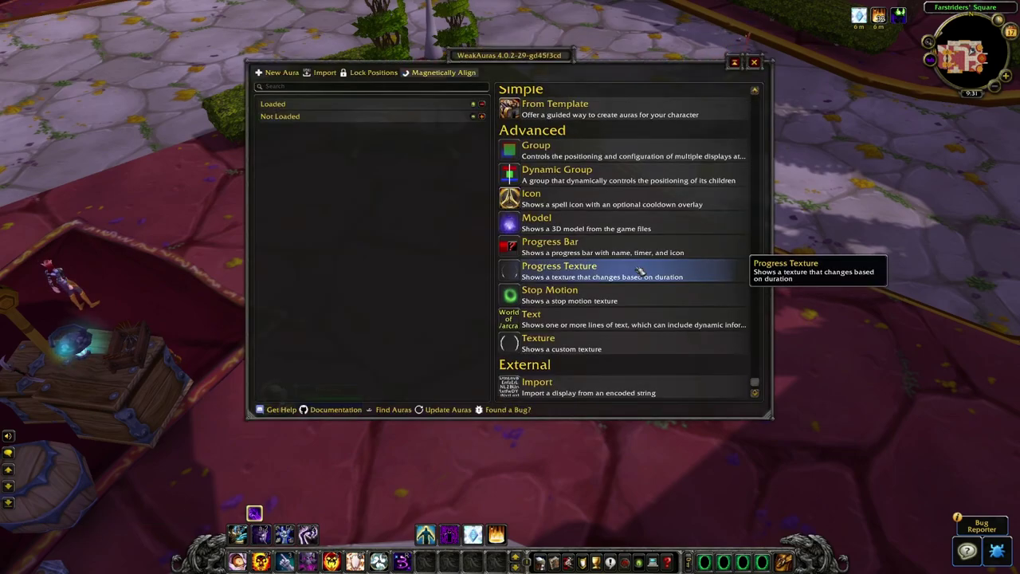
pyautogui.click(640, 388)
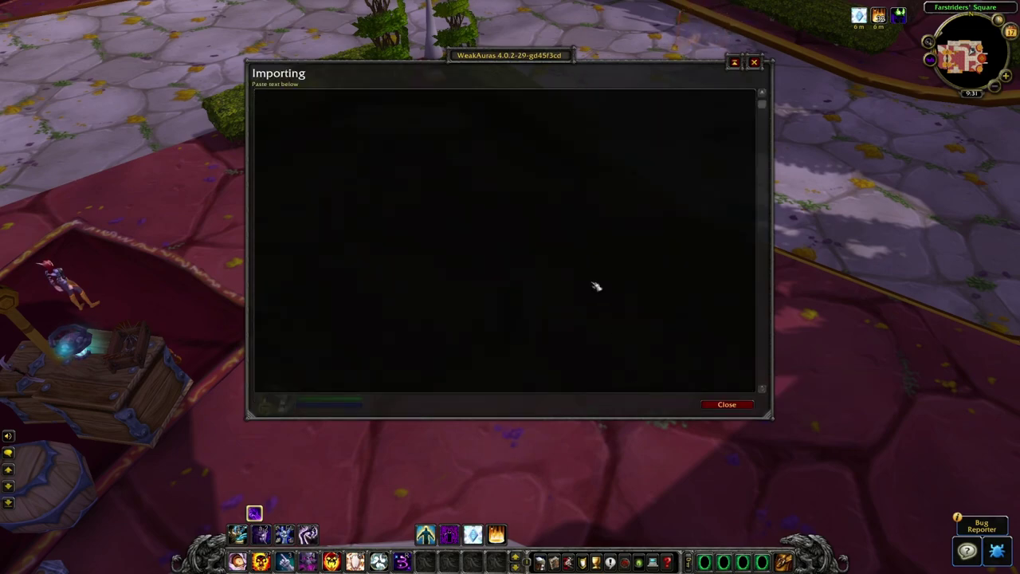
pyautogui.hotkey('ctrl', 'v')
pyautogui.click(639, 404)
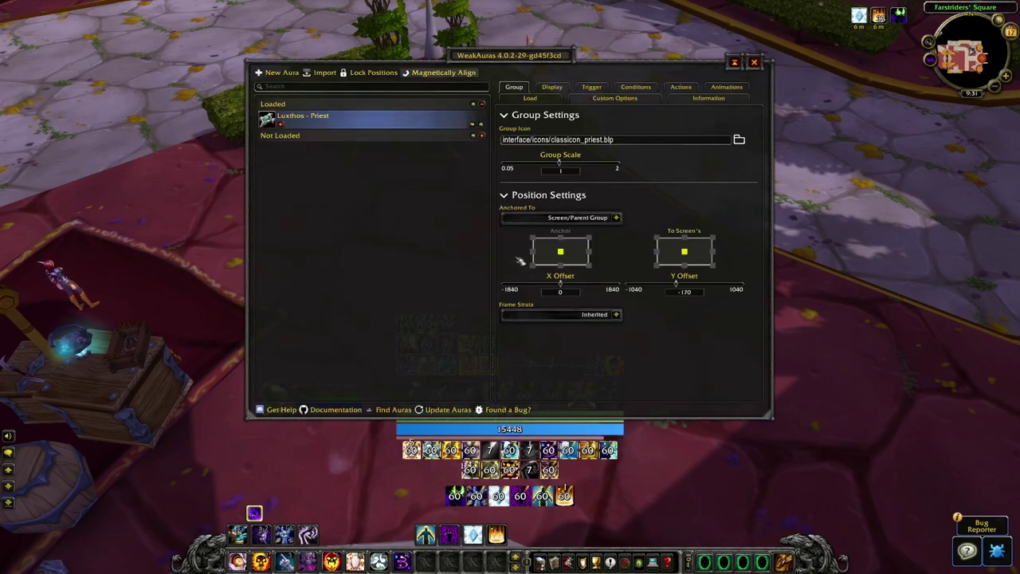
pyautogui.click(295, 127)
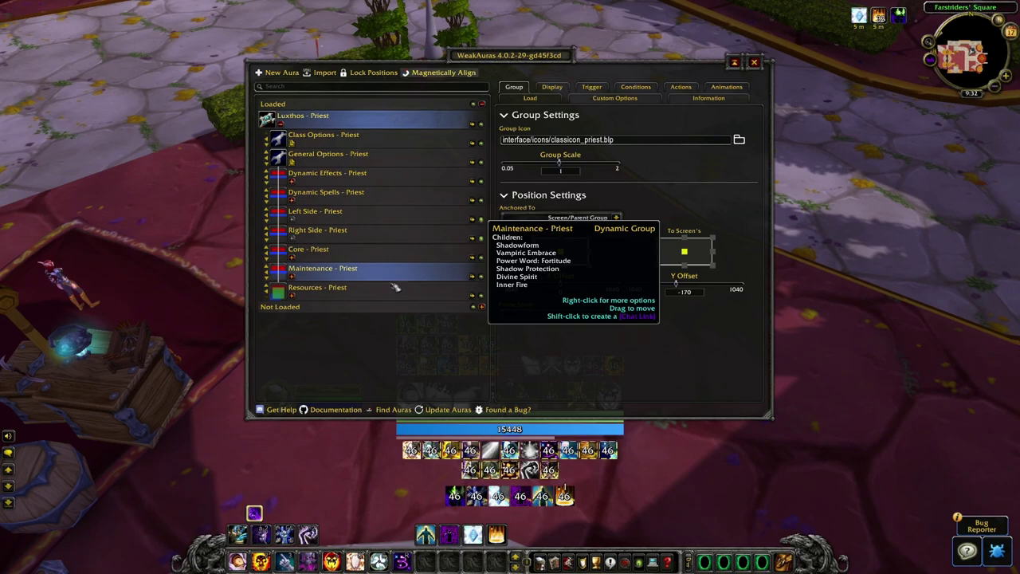
pyautogui.click(755, 63)
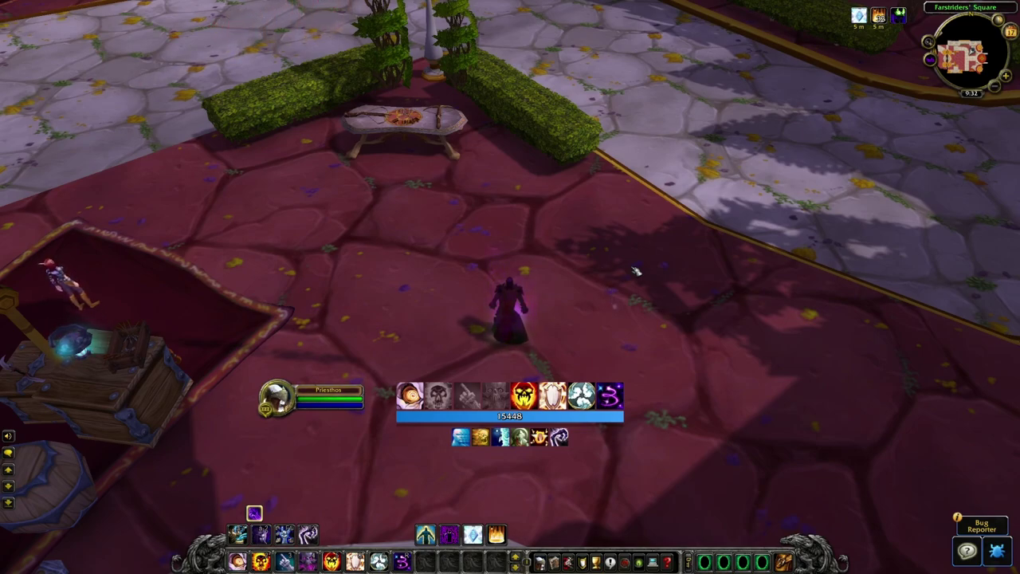
# Confirm the Interface ActionBars settings with both bottom bars and cooldown numbers on, then resume play.
pyautogui.press('Escape')
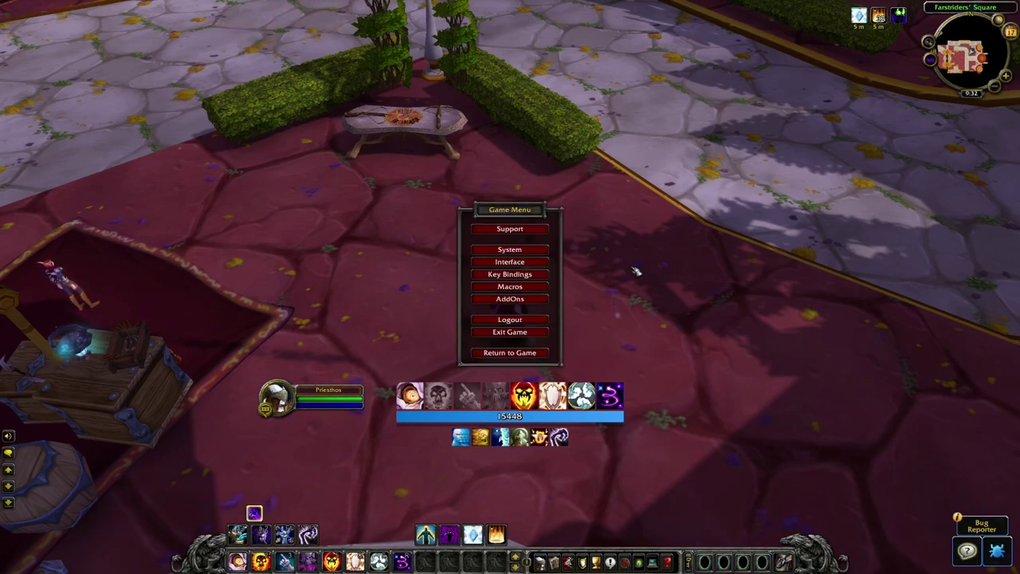
pyautogui.click(544, 265)
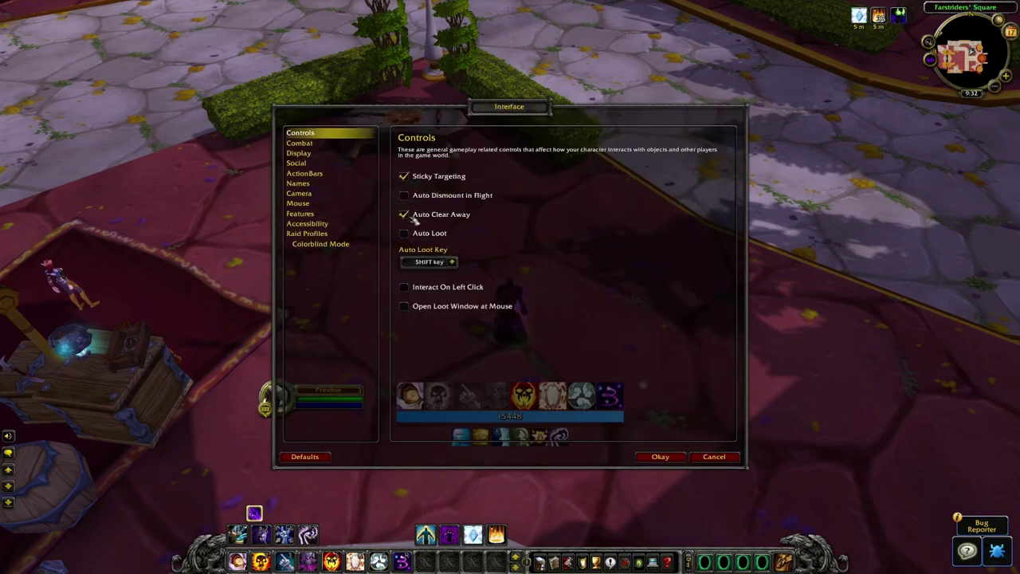
pyautogui.click(336, 177)
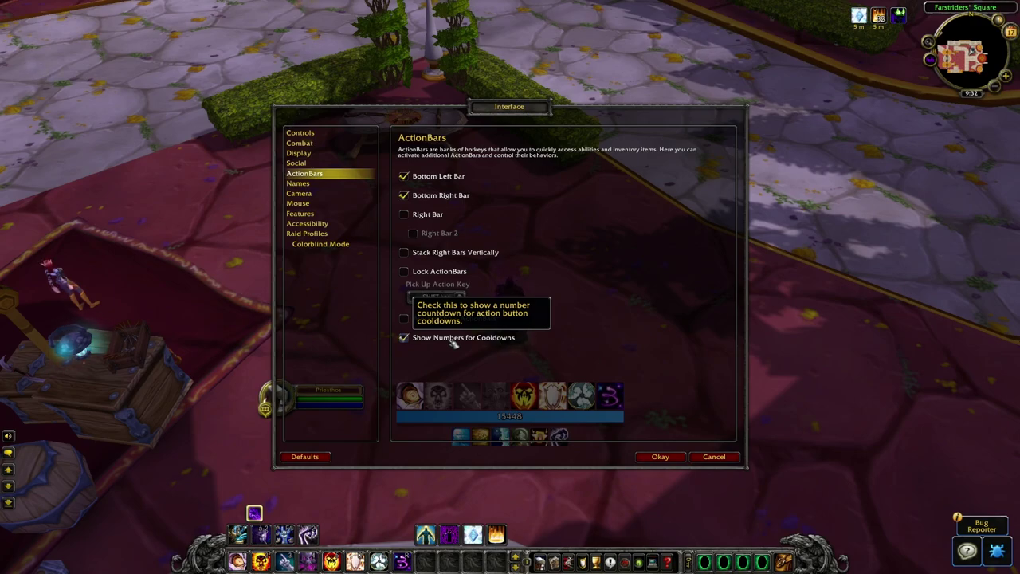
pyautogui.click(661, 458)
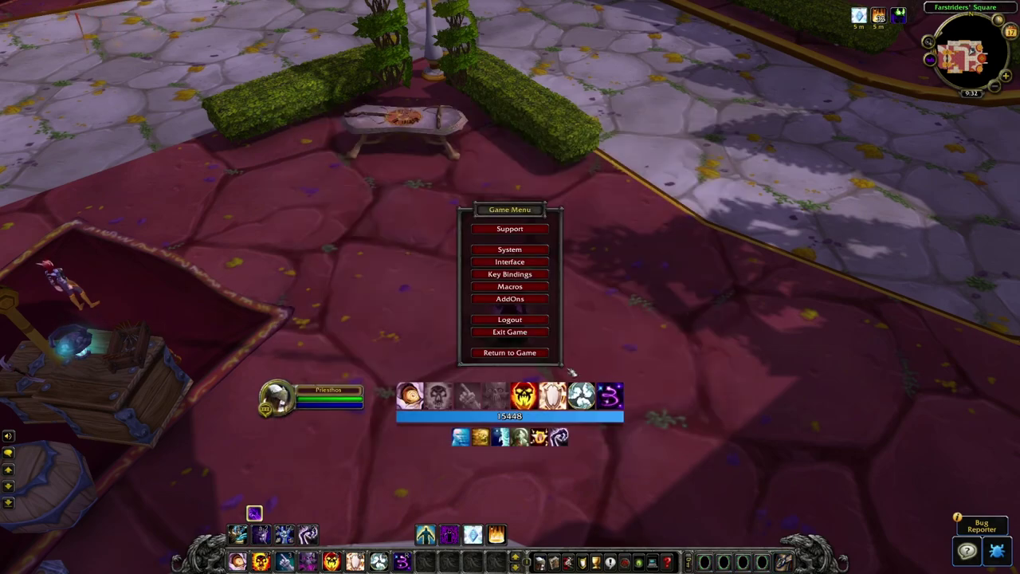
pyautogui.click(532, 352)
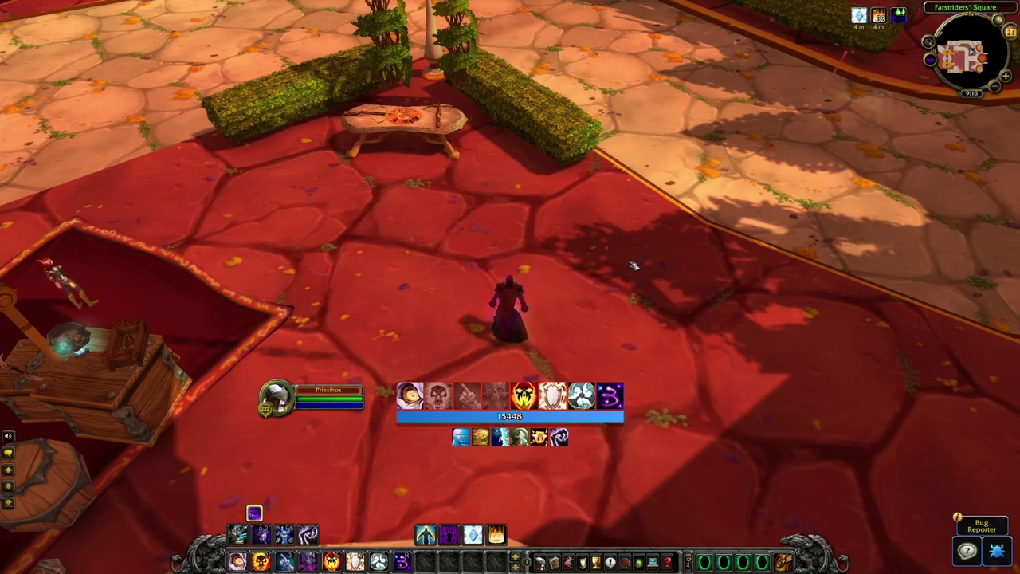
pyautogui.press('Return')
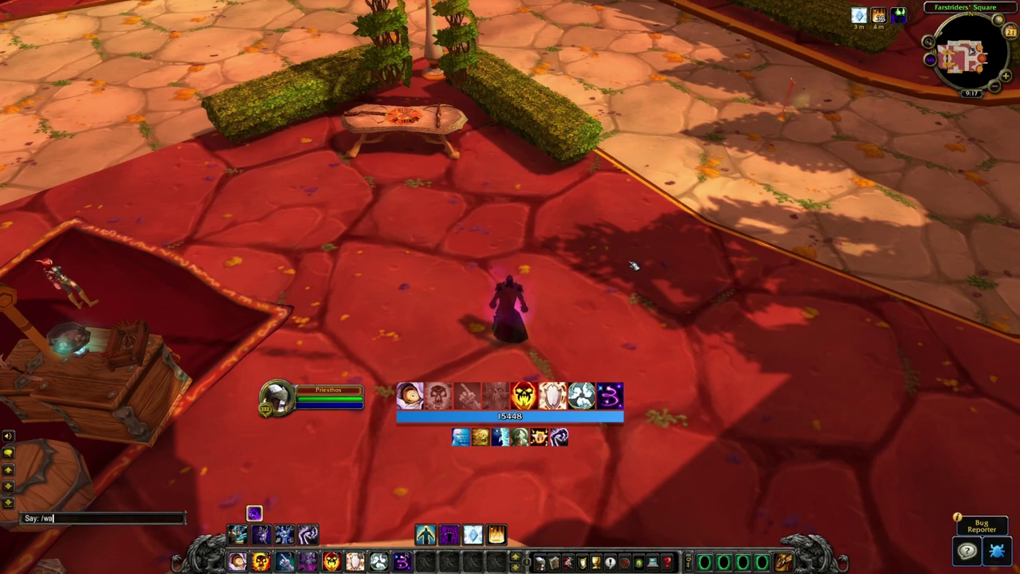
pyautogui.write('/wa')
pyautogui.press('Return')
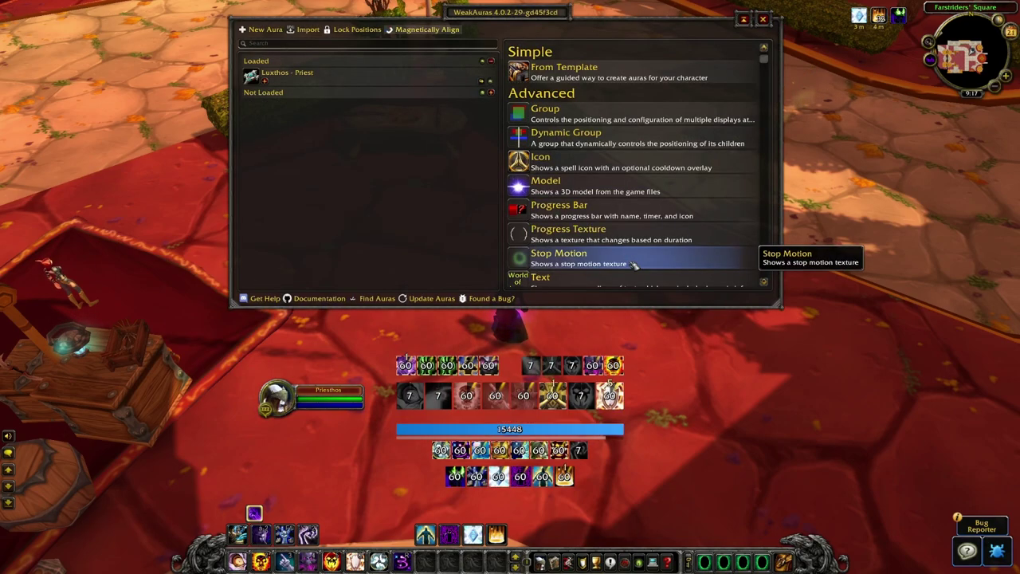
pyautogui.click(328, 83)
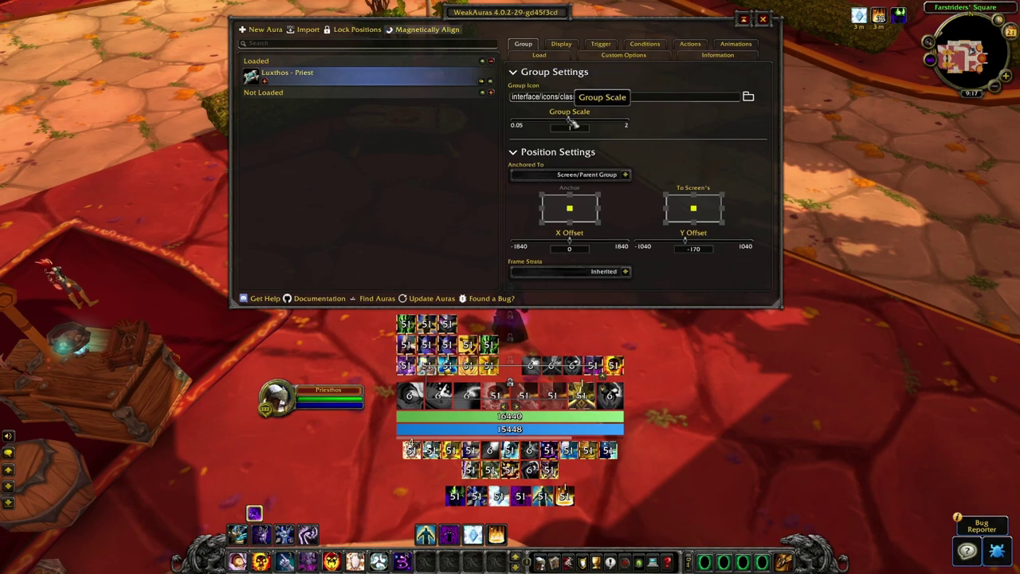
pyautogui.moveTo(572, 121)
pyautogui.mouseDown()
pyautogui.moveTo(547, 127)
pyautogui.moveTo(563, 126)
pyautogui.mouseUp()
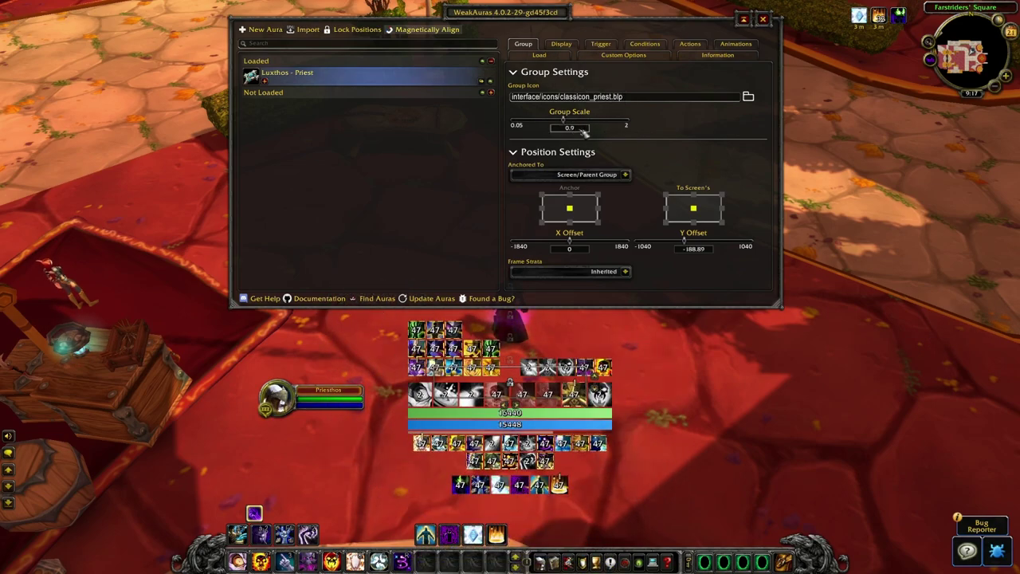
pyautogui.press('Return')
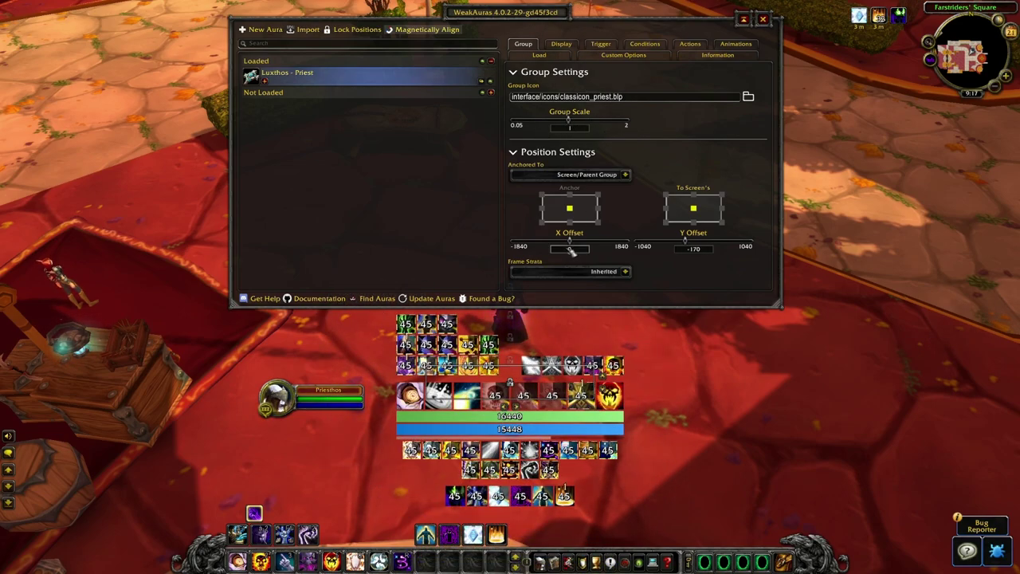
pyautogui.moveTo(573, 247)
pyautogui.mouseDown()
pyautogui.moveTo(562, 248)
pyautogui.moveTo(590, 251)
pyautogui.moveTo(569, 249)
pyautogui.mouseUp()
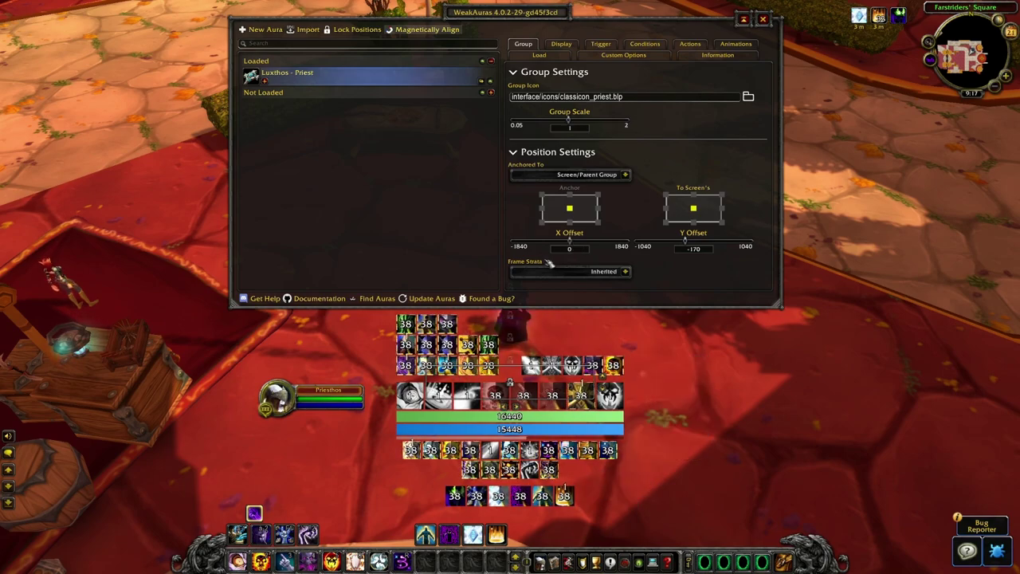
pyautogui.doubleClick(687, 249)
pyautogui.write('350')
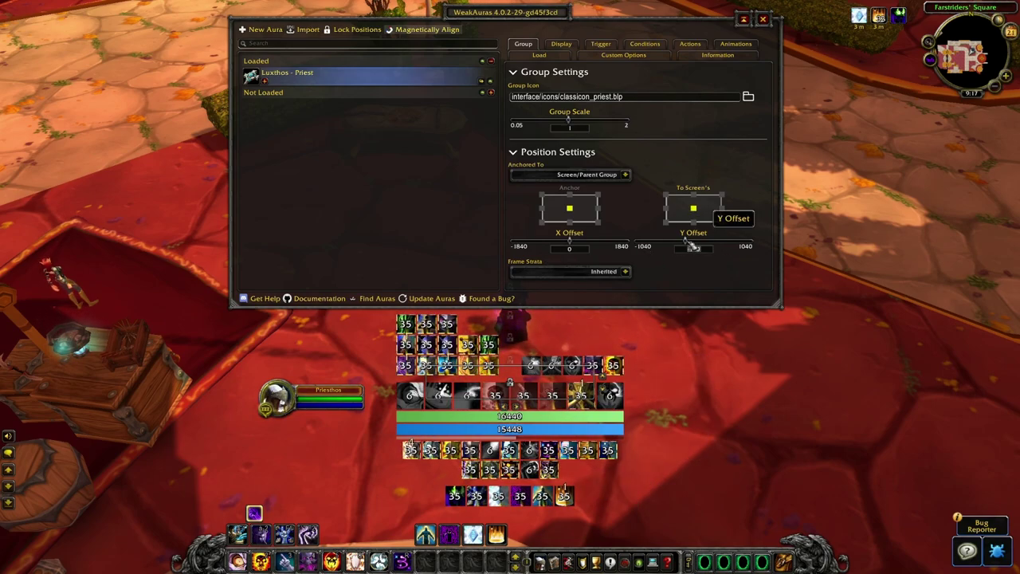
pyautogui.press('Return')
pyautogui.doubleClick(706, 248)
pyautogui.write('370')
pyautogui.press('Return')
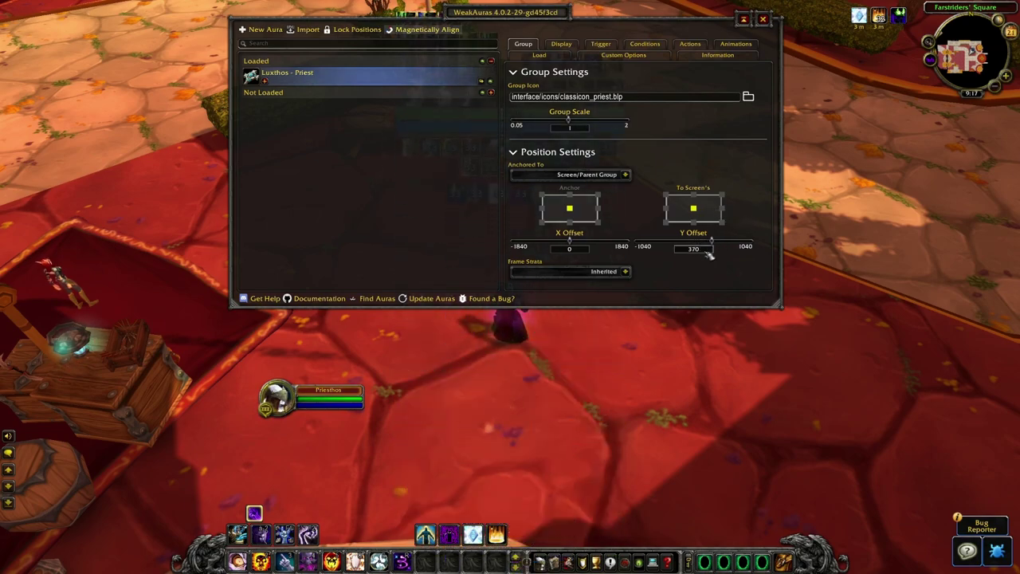
pyautogui.press('BackSpace')
pyautogui.press('BackSpace')
pyautogui.press('BackSpace')
pyautogui.write('-170')
pyautogui.press('Return')
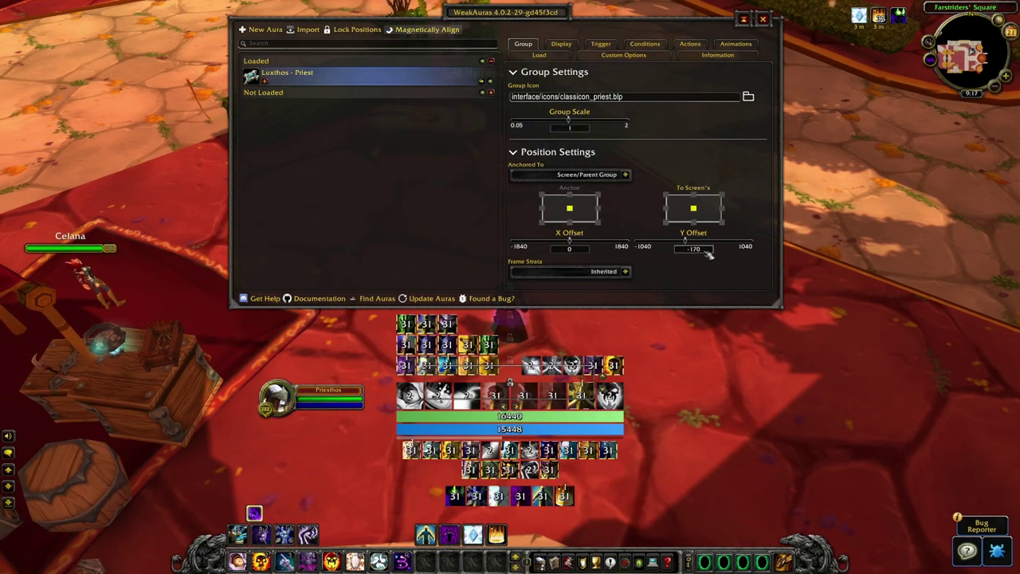
pyautogui.press('Escape')
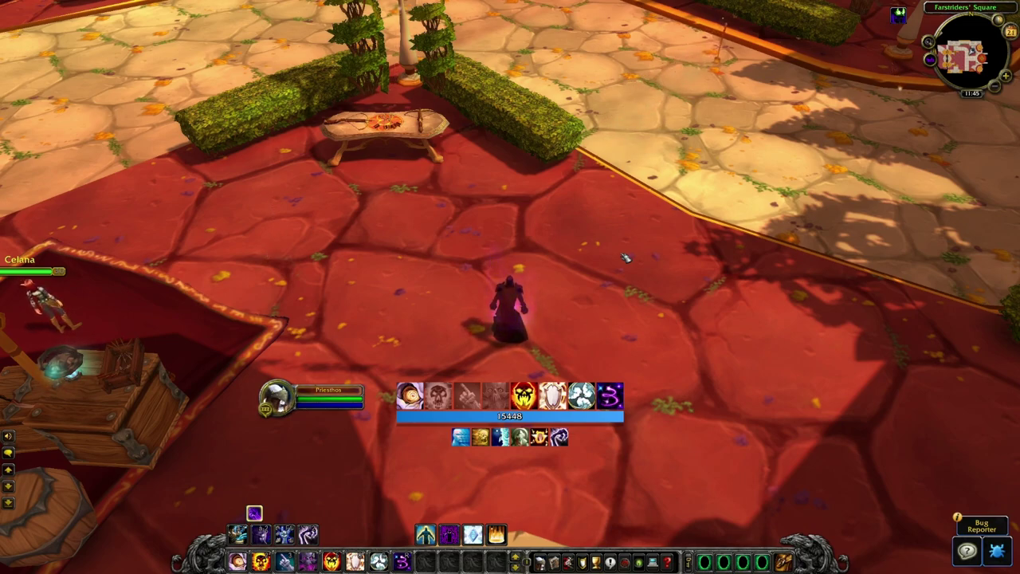
# Reopen WeakAuras with /wa and expand Luxthos - Priest to list Class Options through Resources.
pyautogui.press('Return')
pyautogui.write('/wa')
pyautogui.press('Return')
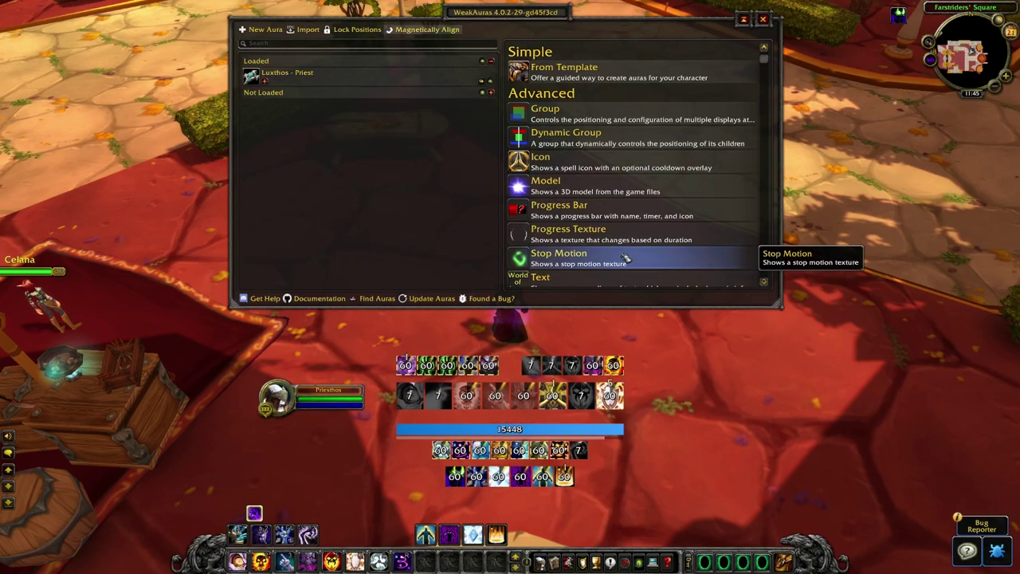
pyautogui.click(266, 82)
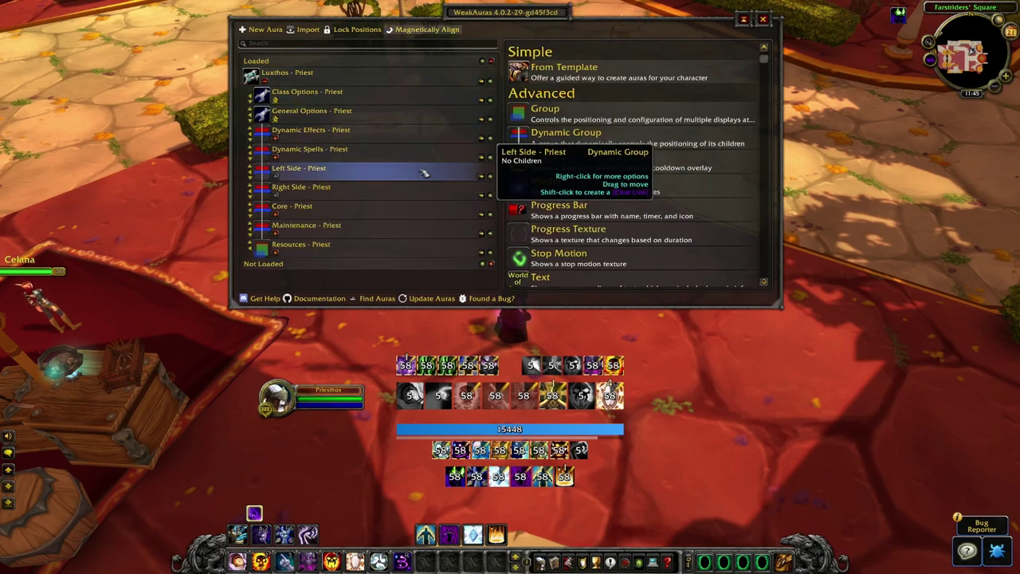